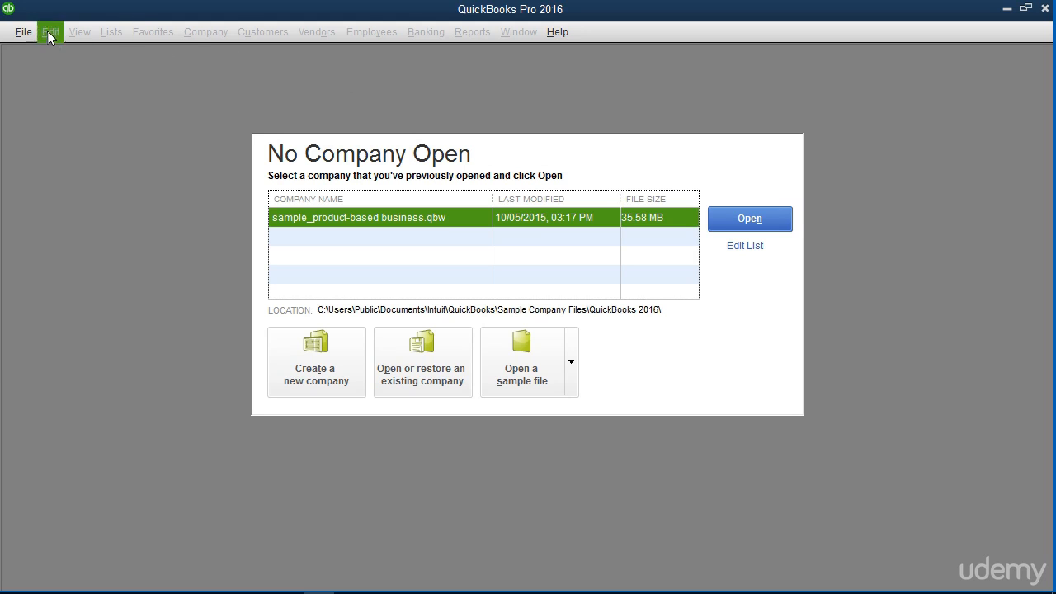
# - Begin creating a new company file and start the basic guided business setup
pyautogui.click(23, 31)
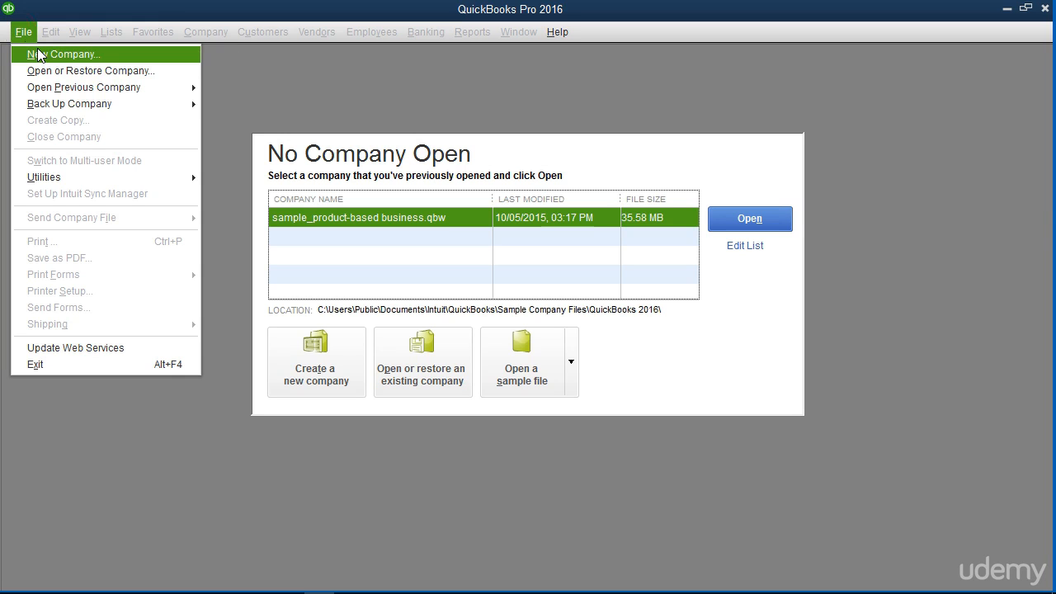
pyautogui.click(419, 82)
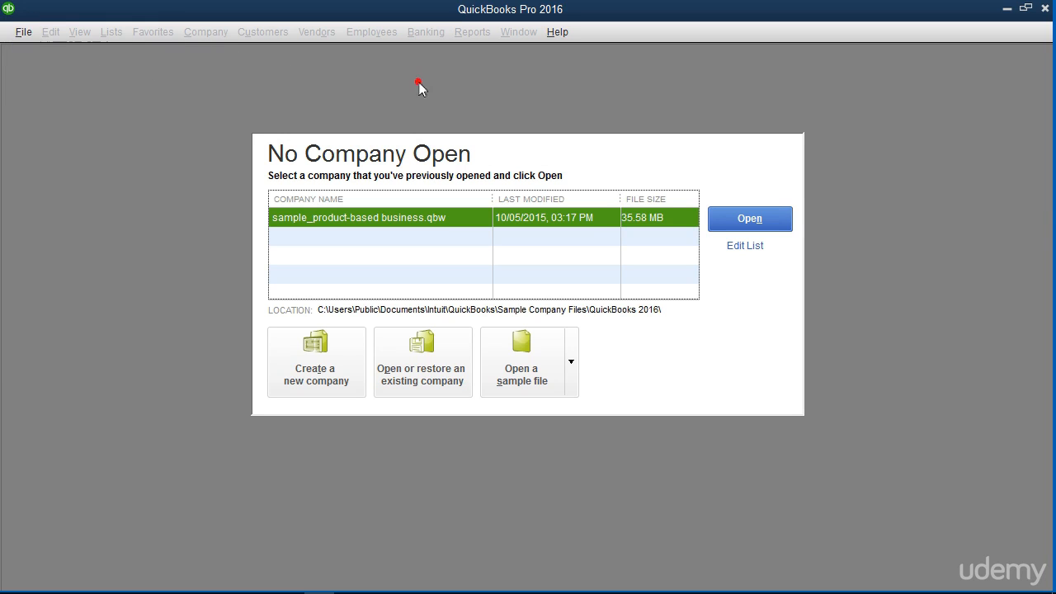
pyautogui.click(342, 362)
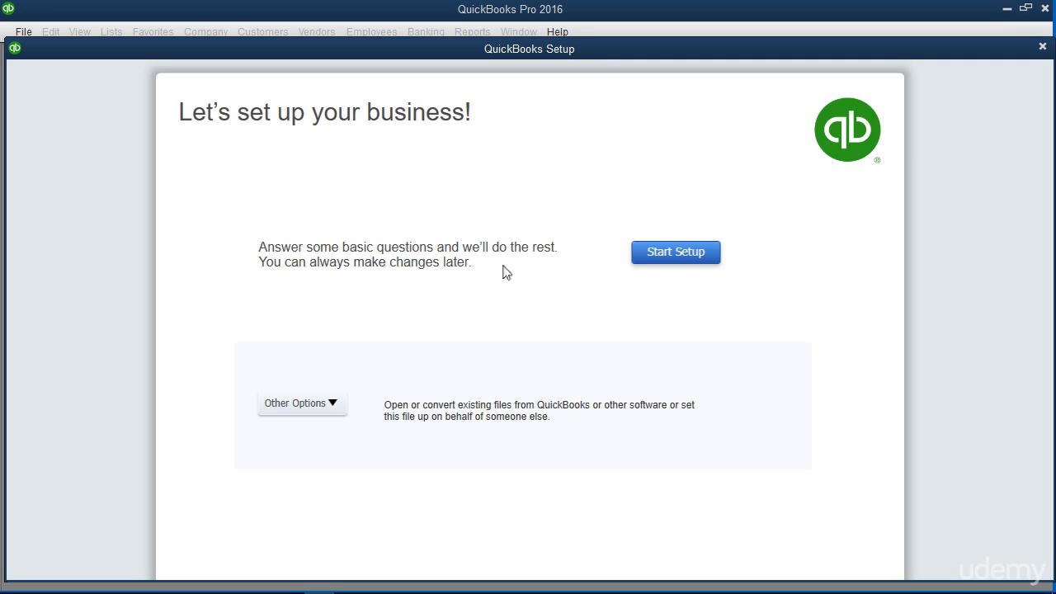
pyautogui.click(334, 407)
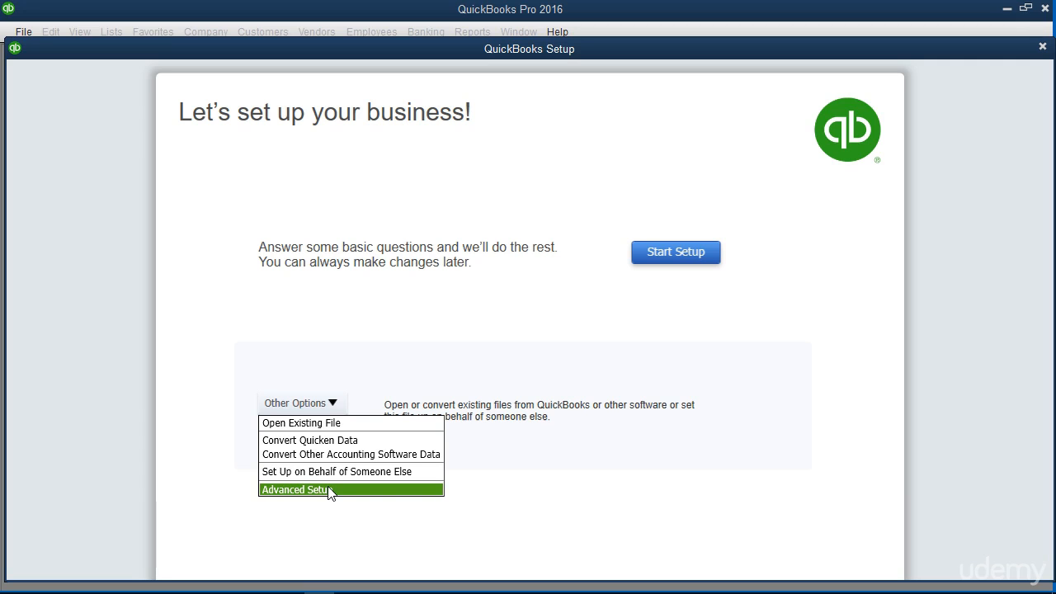
pyautogui.click(538, 340)
pyautogui.click(660, 251)
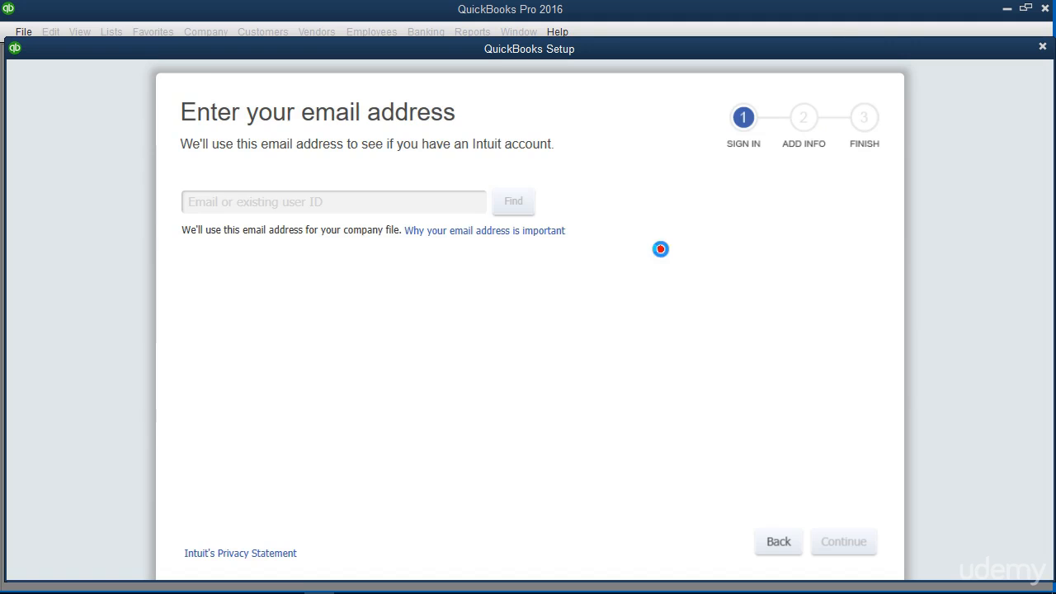
# - Enter an e-mail address to look up an Intuit account, replace it with another address, and skip the account lookup
pyautogui.click(331, 201)
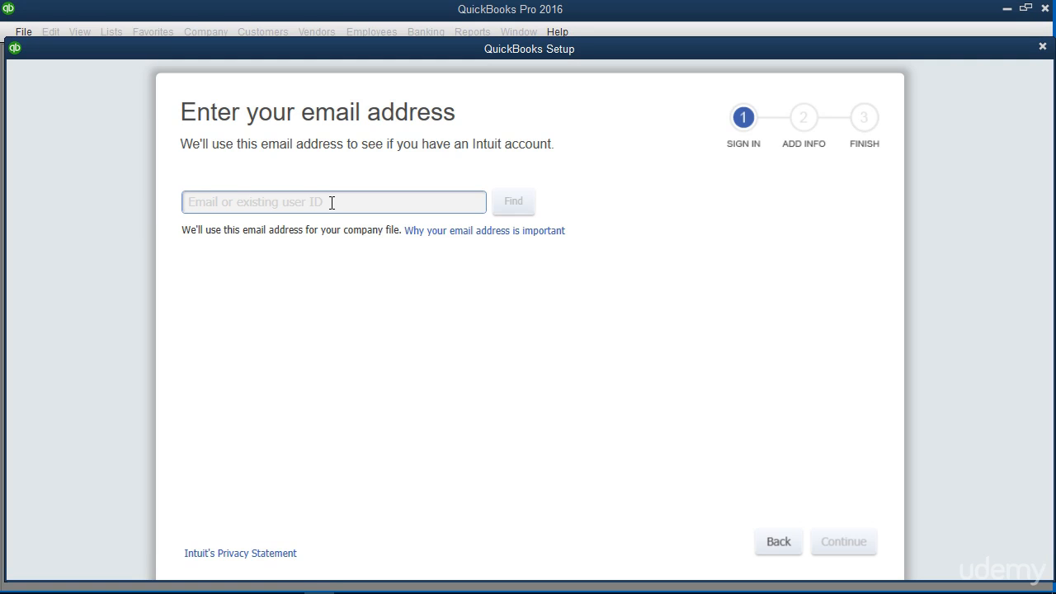
pyautogui.hotkey('ctrl', 'v')
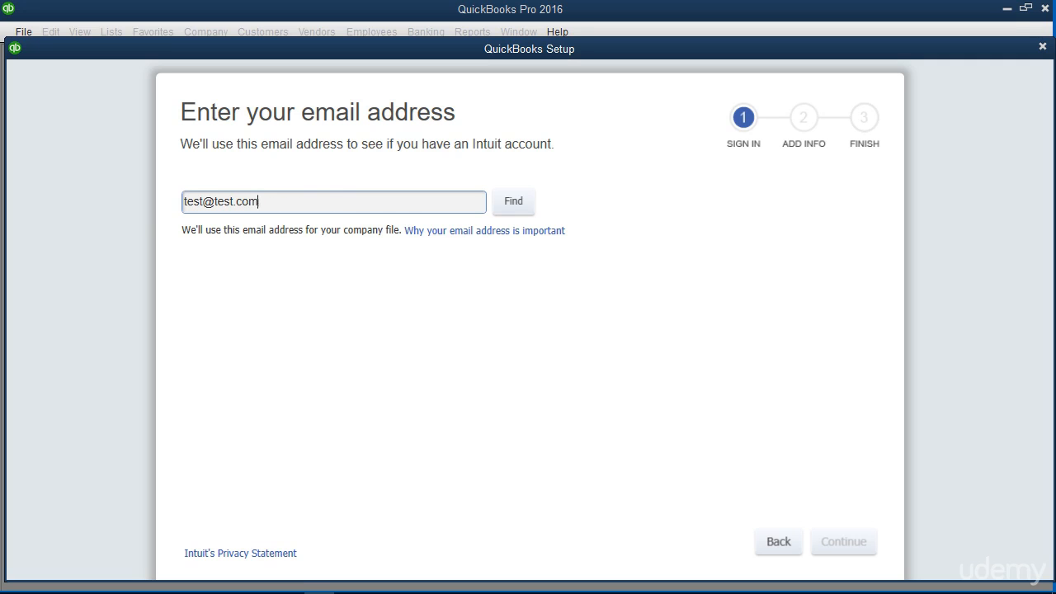
pyautogui.click(508, 204)
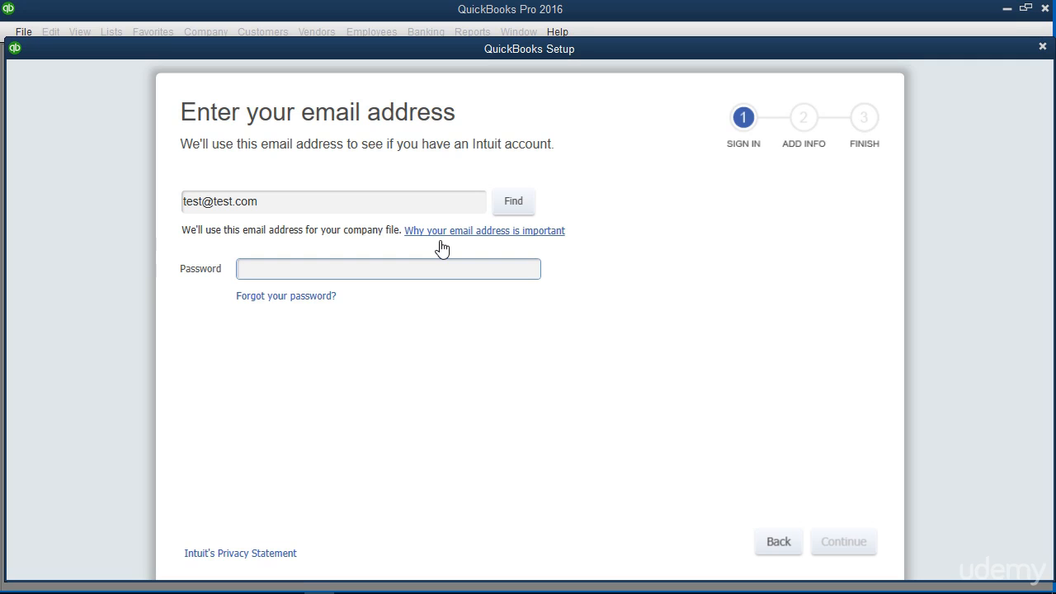
pyautogui.click(232, 201)
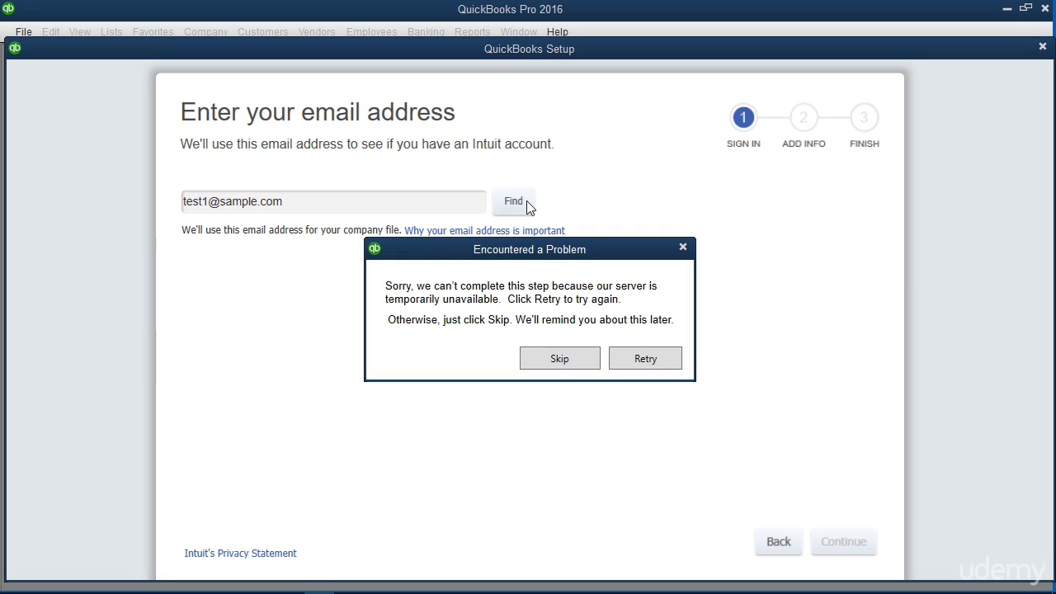
pyautogui.click(571, 249)
pyautogui.click(559, 359)
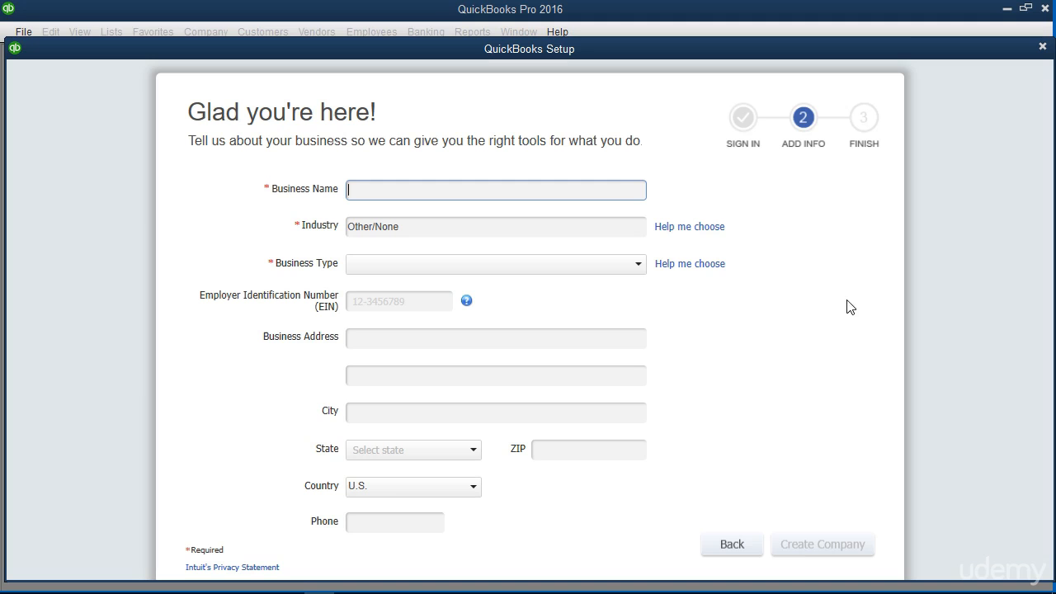
# - Enter My Sample Company as the business name
pyautogui.click(808, 163)
pyautogui.click(382, 188)
pyautogui.write('My Sample Company')
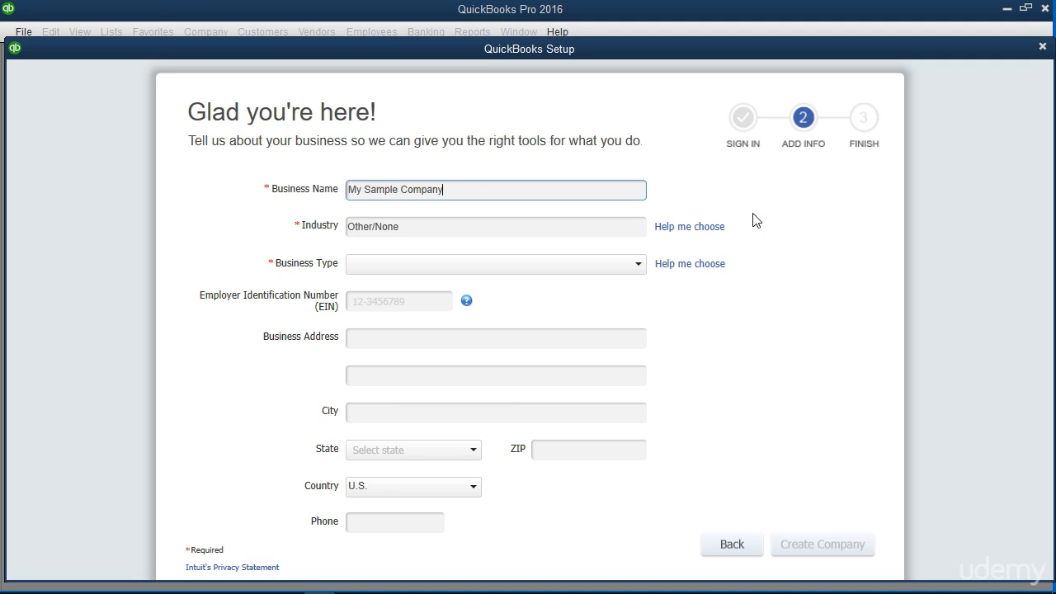
# - Choose General Product-based Business as the company's industry from the list of suggested industries
pyautogui.click(701, 227)
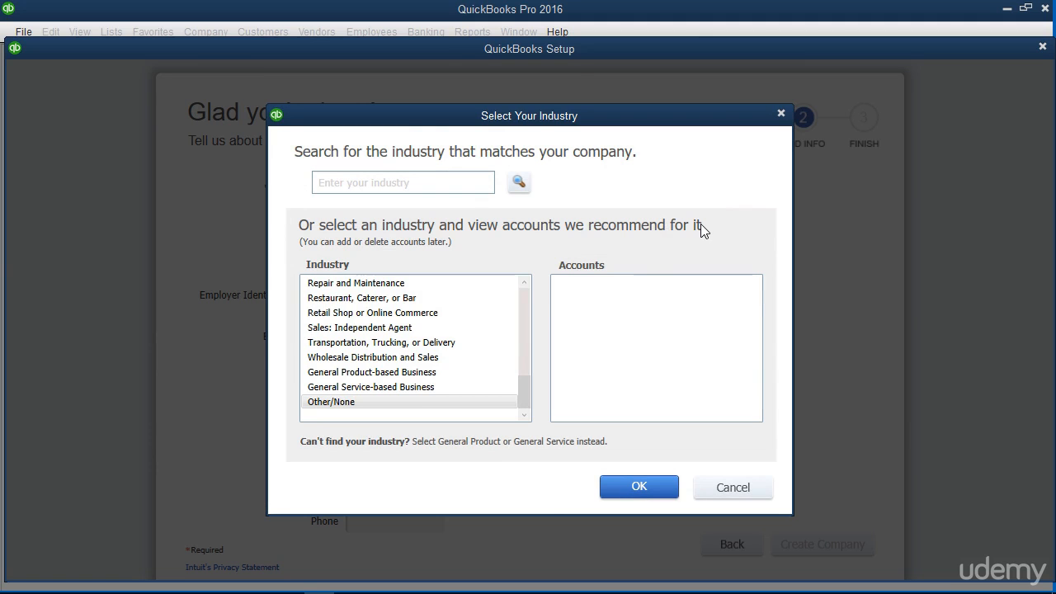
pyautogui.click(447, 375)
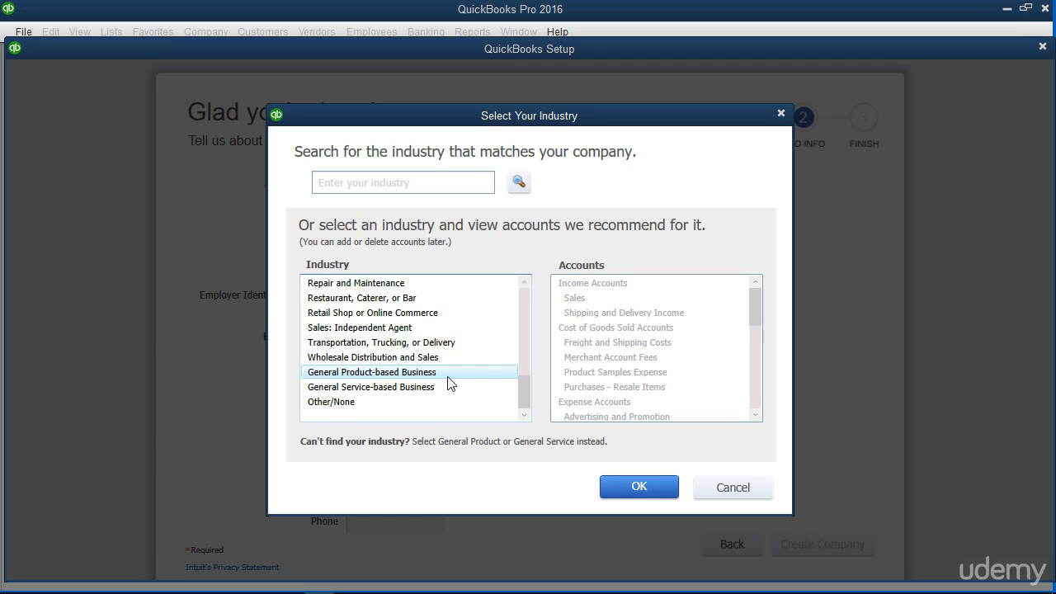
pyautogui.click(448, 376)
pyautogui.click(467, 376)
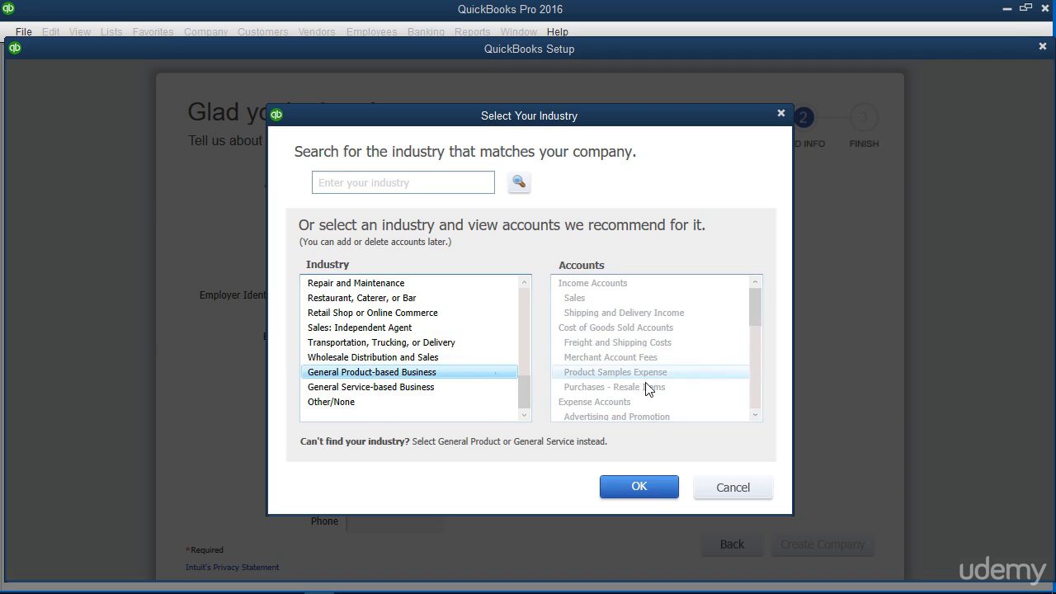
pyautogui.click(657, 498)
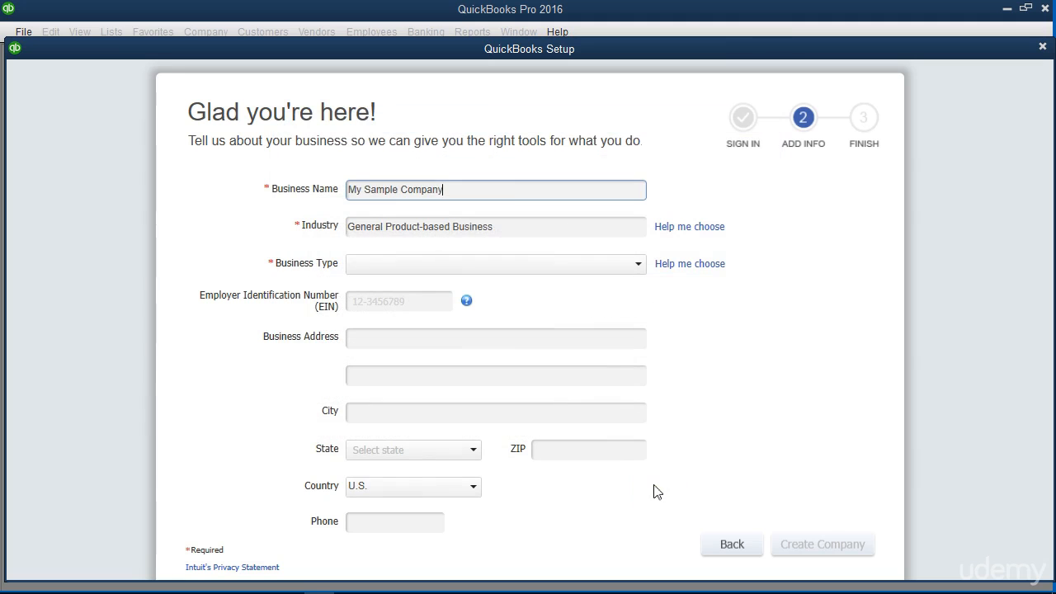
# - Set the business type to Sole Proprietorship and enter the Employer Identification Number
pyautogui.click(638, 265)
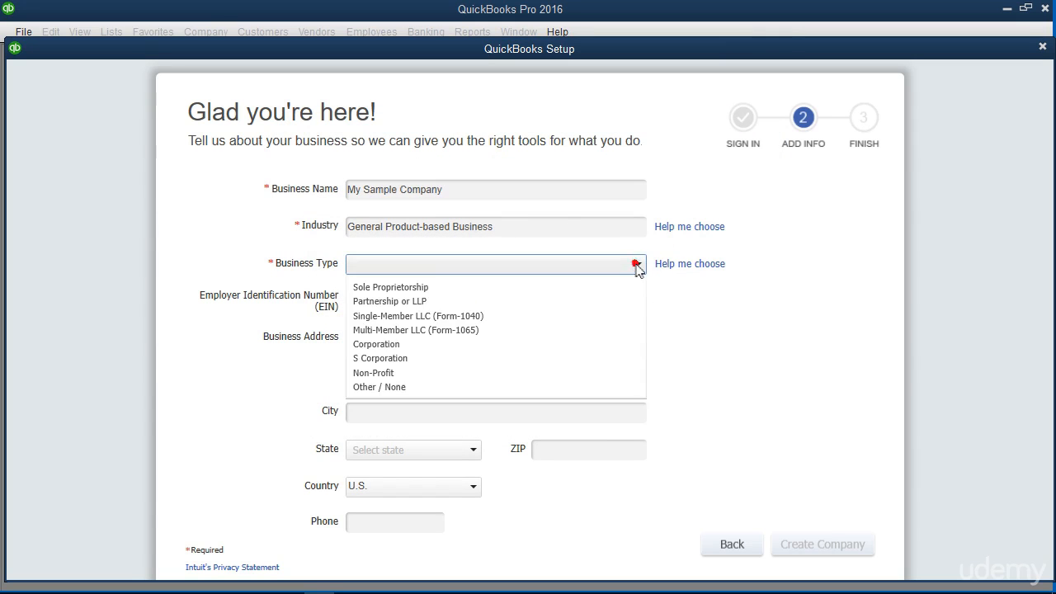
pyautogui.click(610, 287)
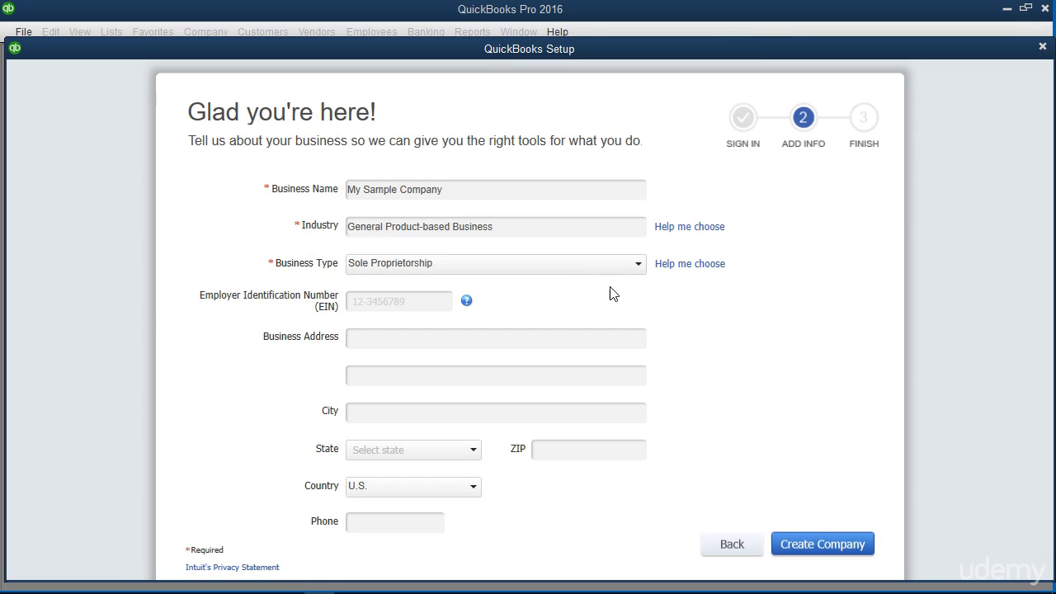
pyautogui.click(404, 302)
pyautogui.click(404, 302)
pyautogui.write('38-12345678')
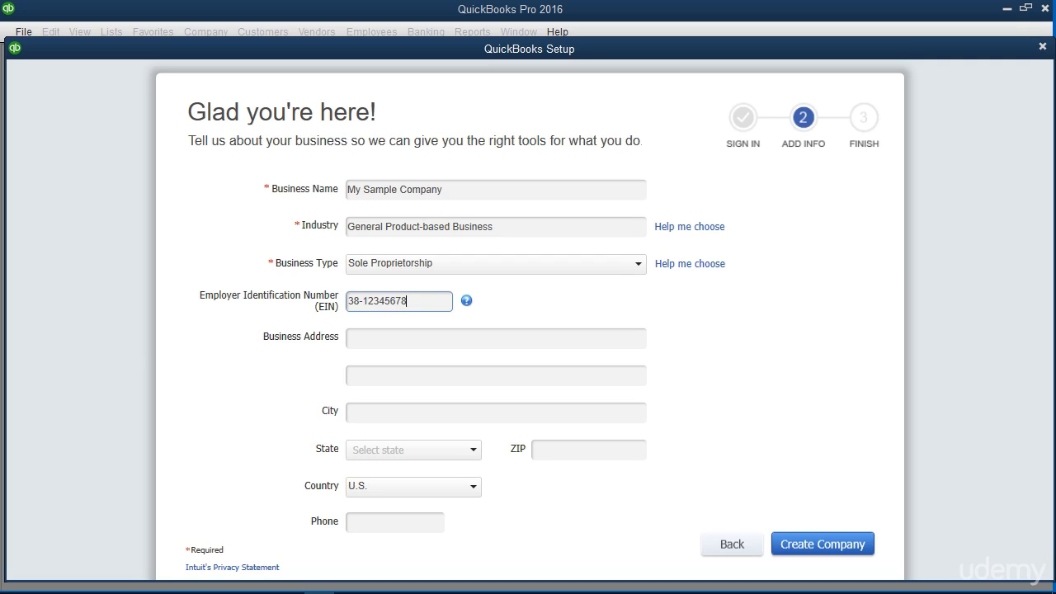
# - Complete the business address and phone number, with the EIN's extra last digit removed, and create the company file
pyautogui.click(406, 337)
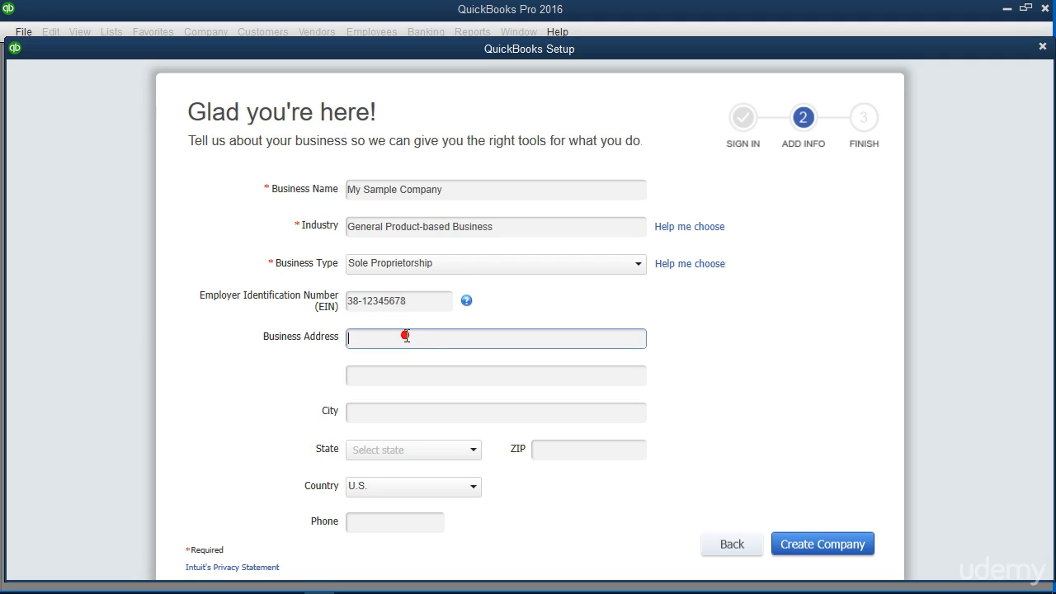
pyautogui.write('100 Main St.')
pyautogui.press('Tab')
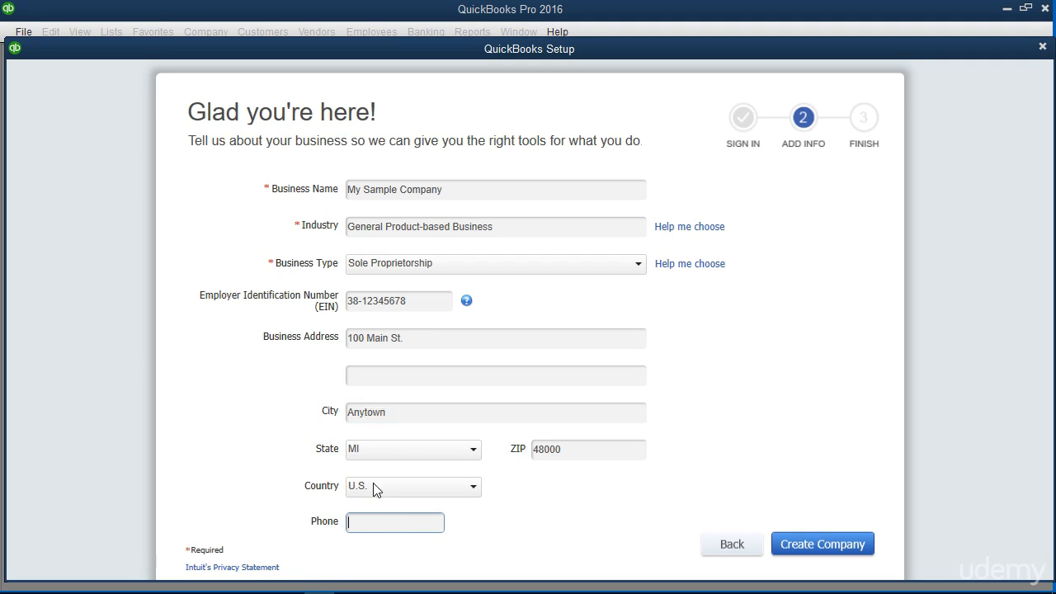
pyautogui.click(366, 522)
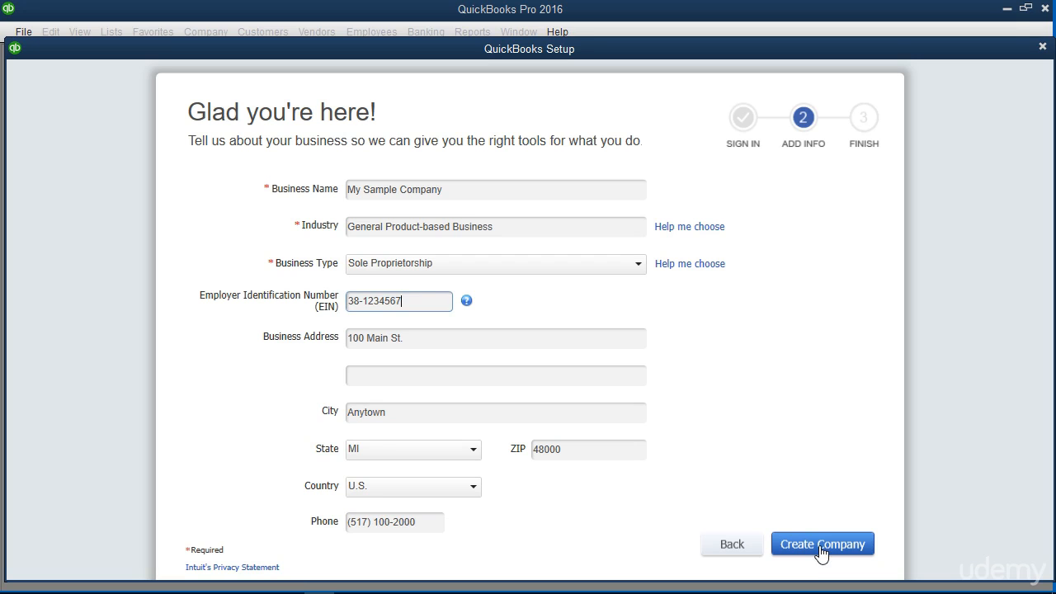
pyautogui.click(820, 549)
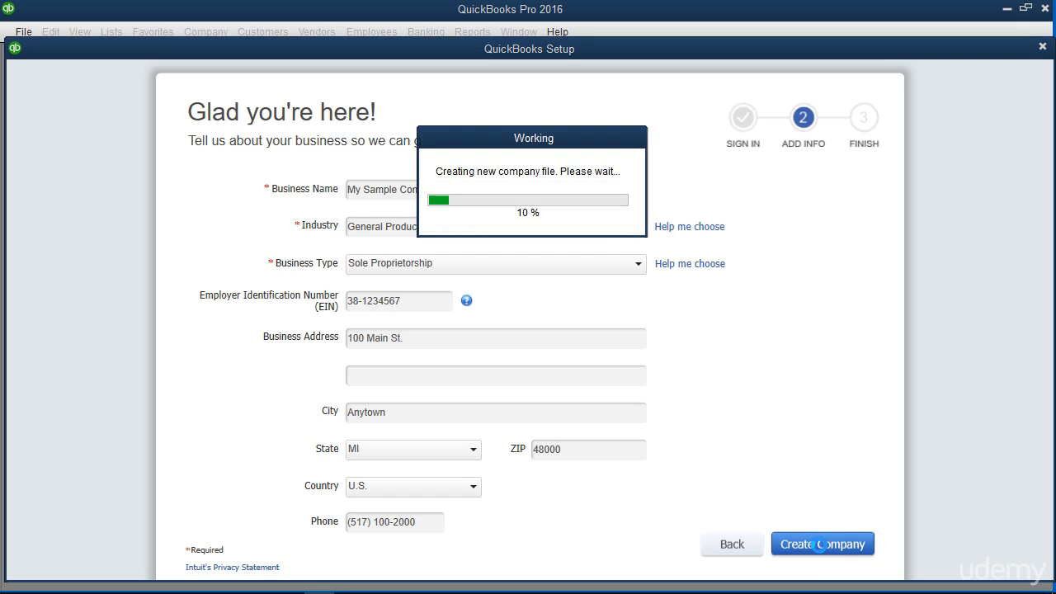